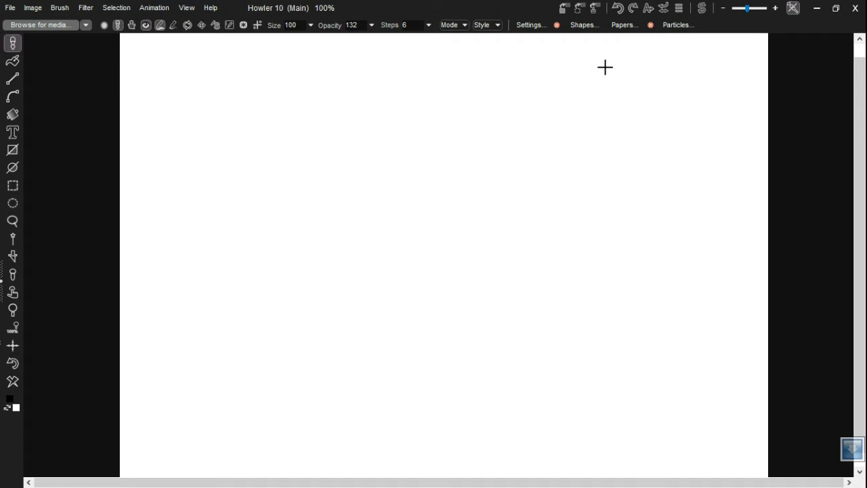
Open the Animation menu.
{"action": "left_click", "coordinate": [160, 11]}
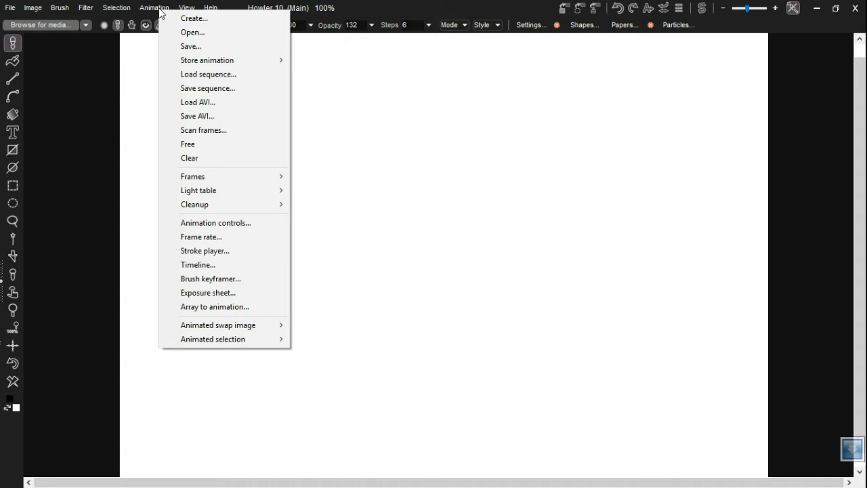
Choose Create... and cancel the Create animation dialog without creating anything.
{"action": "left_click", "coordinate": [198, 20]}
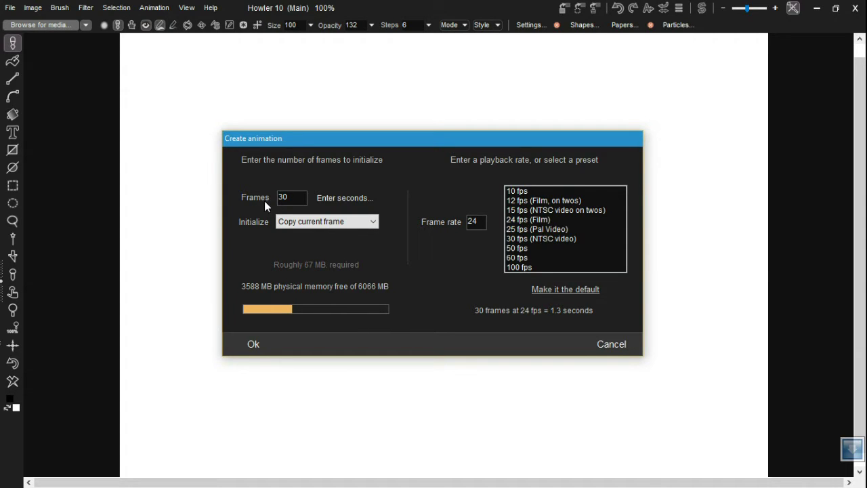
{"action": "left_click", "coordinate": [613, 345]}
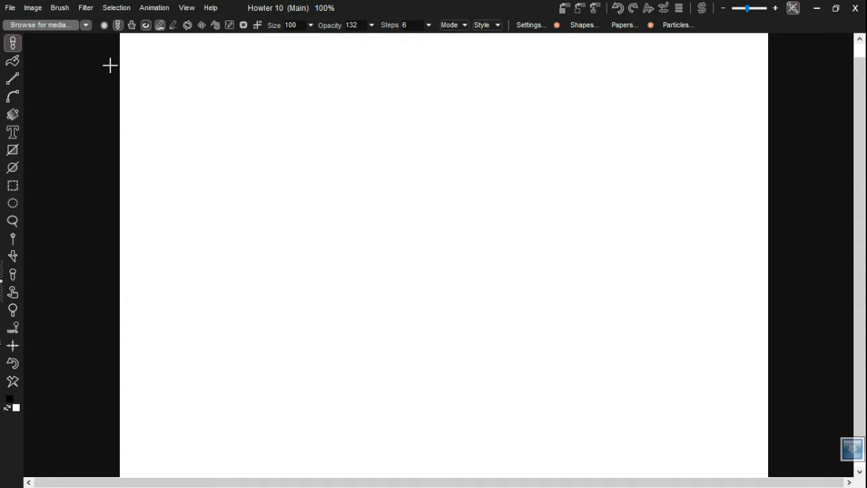
Open the Load sequence dialog from the Animation menu and move it up and left.
{"action": "left_click", "coordinate": [153, 7]}
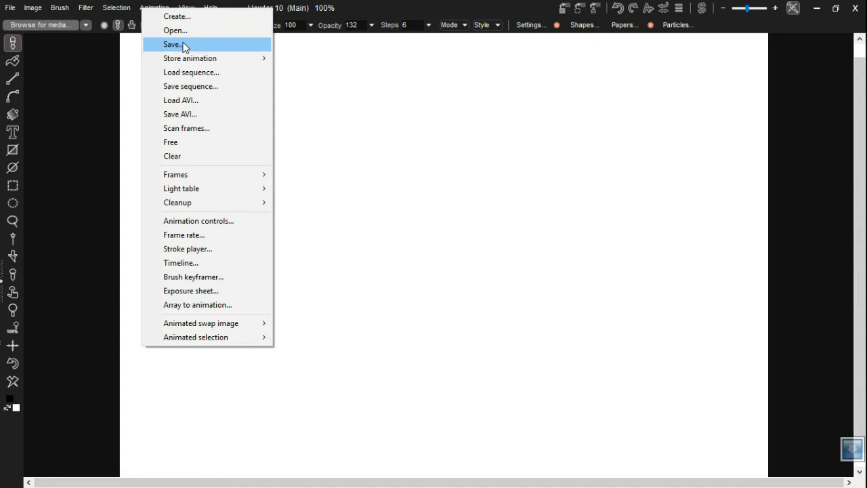
{"action": "mouse_move", "coordinate": [187, 63]}
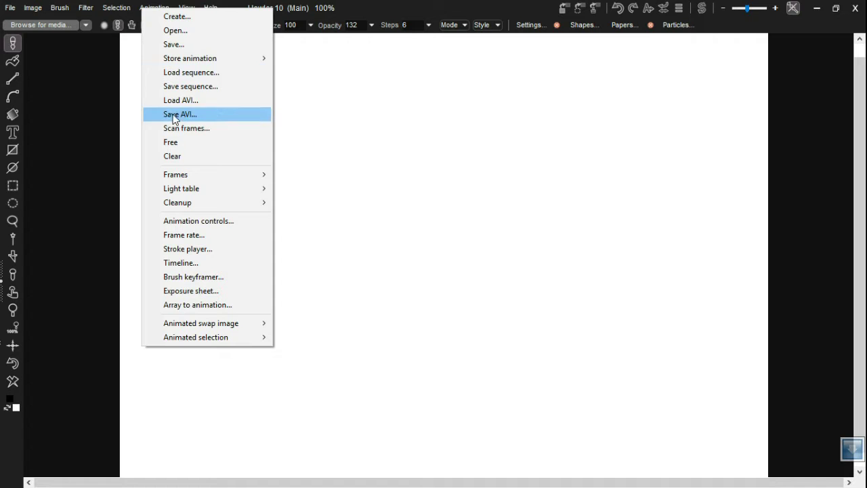
{"action": "left_click", "coordinate": [198, 73]}
{"action": "left_click_drag", "start_coordinate": [371, 109], "coordinate": [312, 82]}
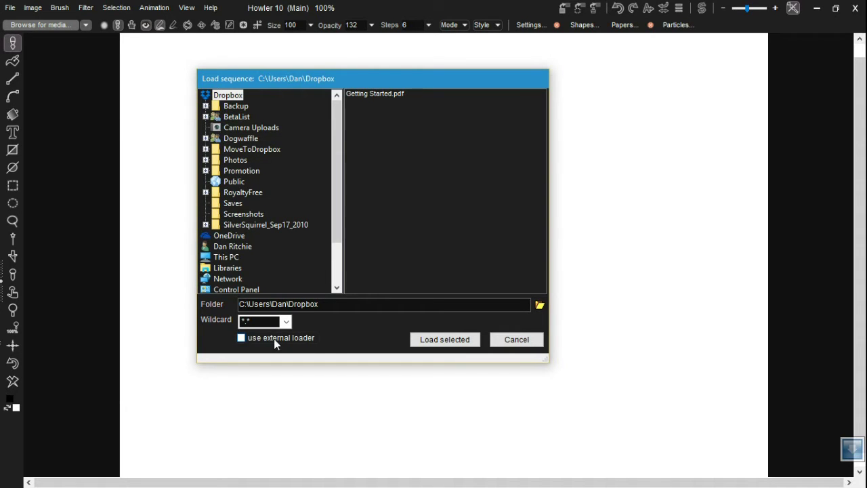
{"action": "left_click", "coordinate": [378, 225]}
{"action": "left_click_drag", "start_coordinate": [403, 85], "coordinate": [381, 88]}
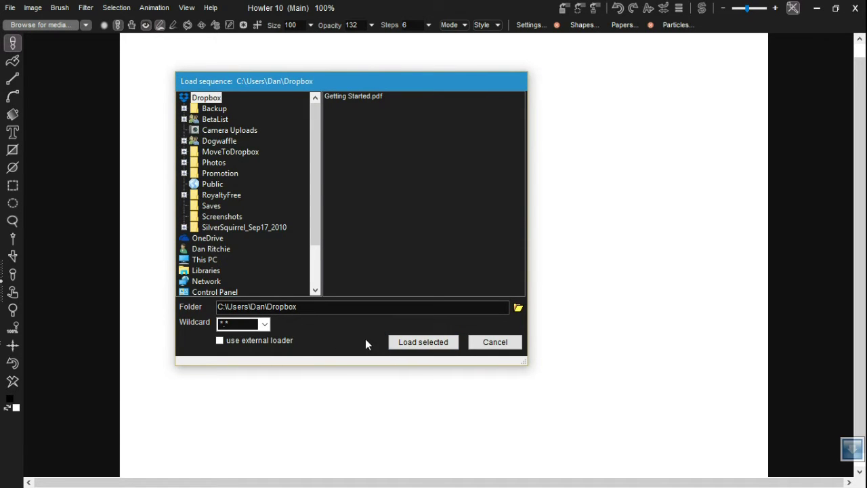
{"action": "double_click", "coordinate": [242, 325]}
{"action": "left_click", "coordinate": [242, 325]}
{"action": "key", "text": "BackSpace"}
{"action": "type", "text": "jpg"}
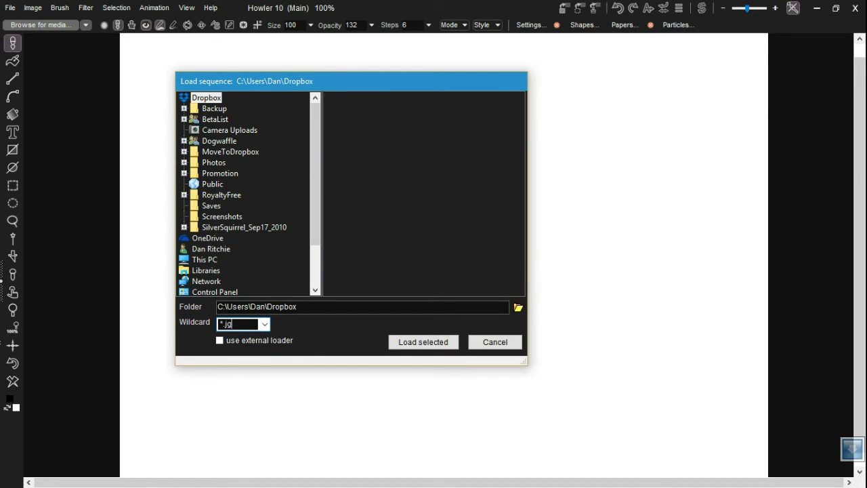
{"action": "key", "text": "BackSpace"}
{"action": "key", "text": "BackSpace"}
{"action": "type", "text": "pg"}
{"action": "key", "text": "BackSpace"}
{"action": "key", "text": "BackSpace"}
{"action": "key", "text": "BackSpace"}
{"action": "type", "text": "*"}
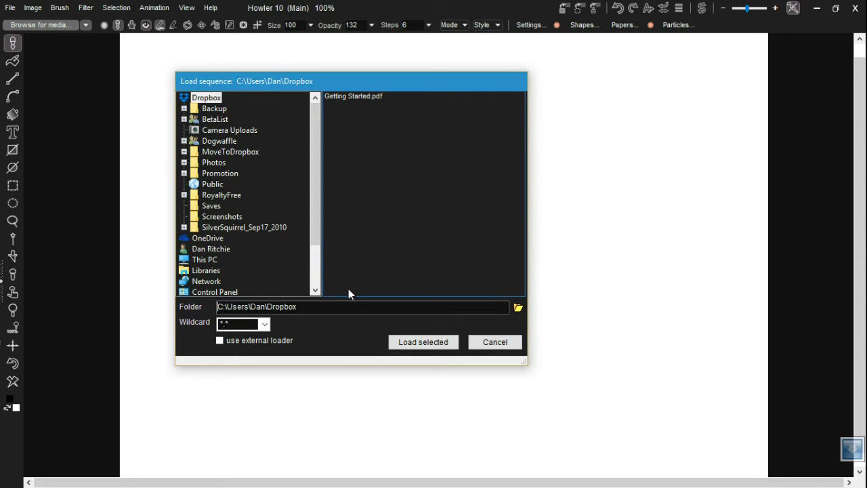
Toggle 'use external loader' on and back off, then cancel the Load sequence dialog.
{"action": "left_click", "coordinate": [244, 346]}
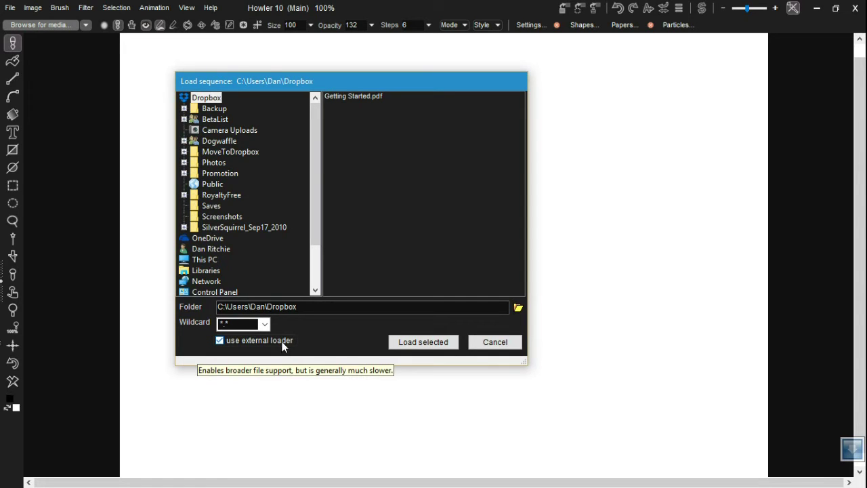
{"action": "left_click", "coordinate": [282, 342]}
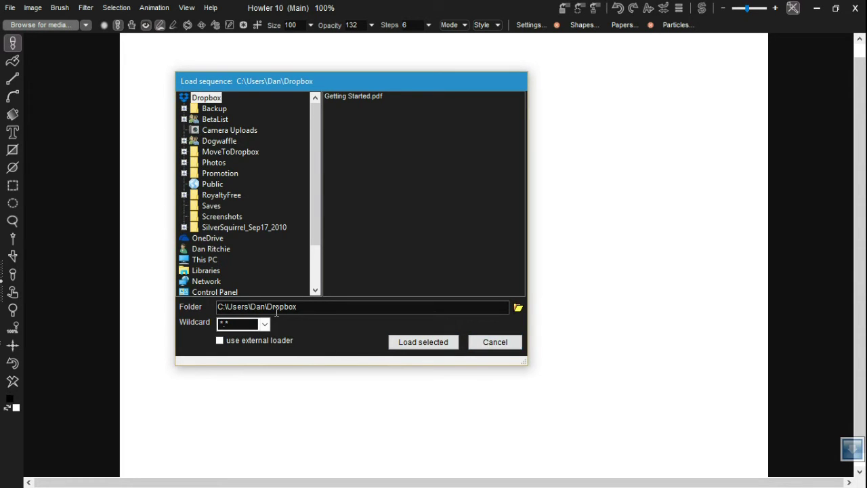
{"action": "left_click", "coordinate": [495, 342]}
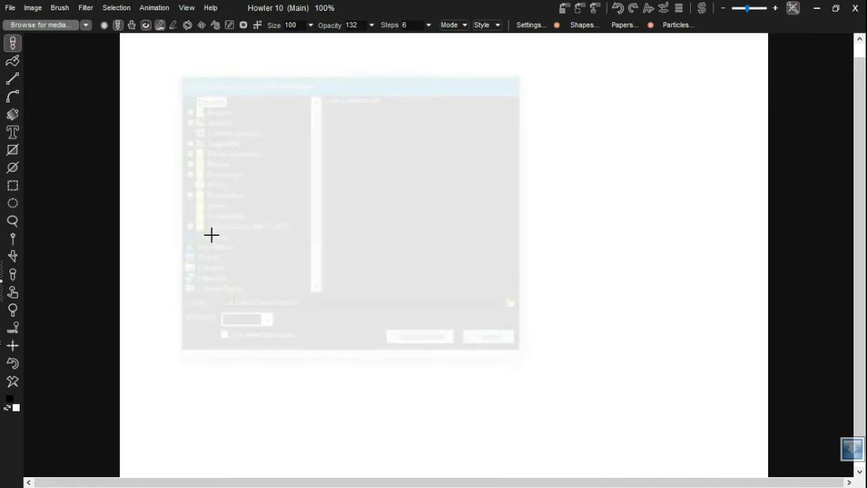
{"action": "left_click", "coordinate": [166, 9]}
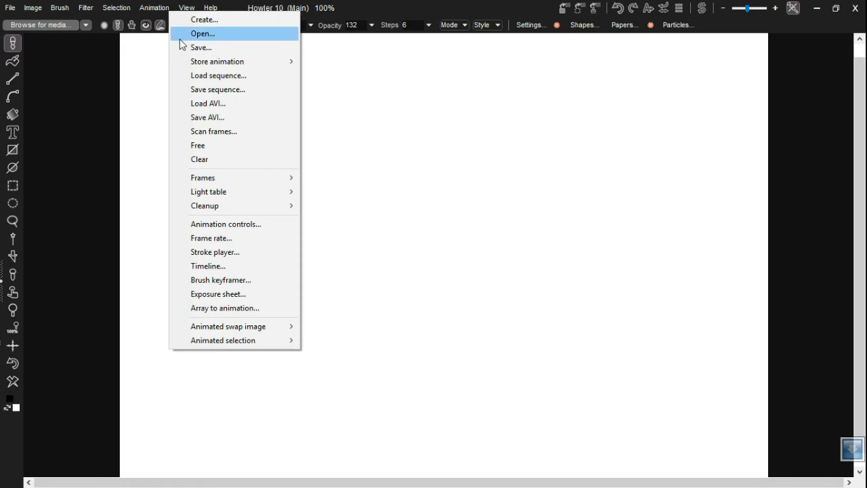
{"action": "left_click", "coordinate": [248, 131]}
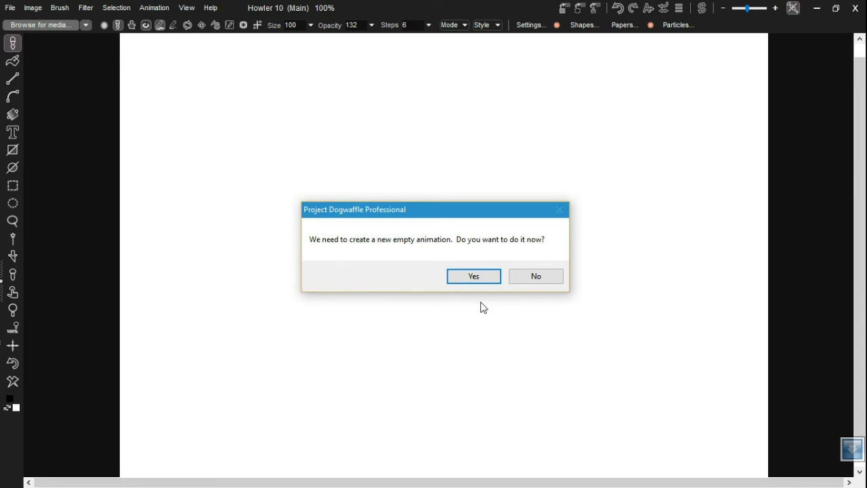
{"action": "left_click", "coordinate": [544, 282]}
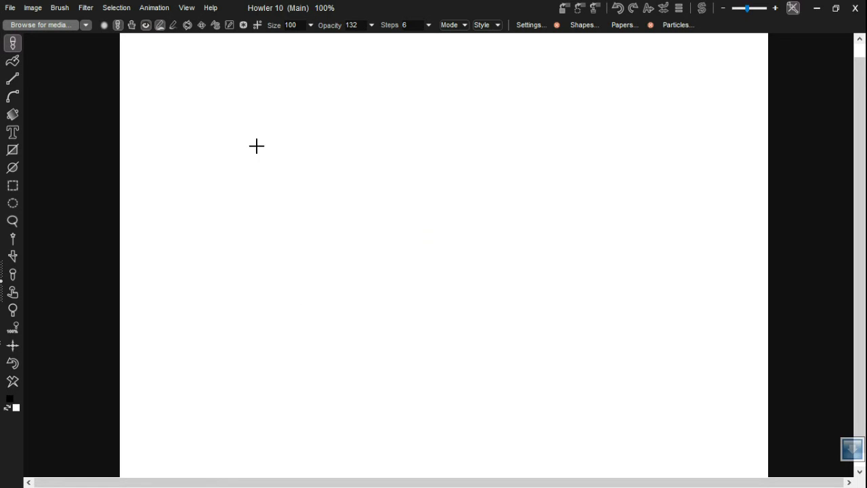
Browse the Frames submenu, then bring up Create... set to 30 frames at 24 fps.
{"action": "left_click", "coordinate": [152, 8]}
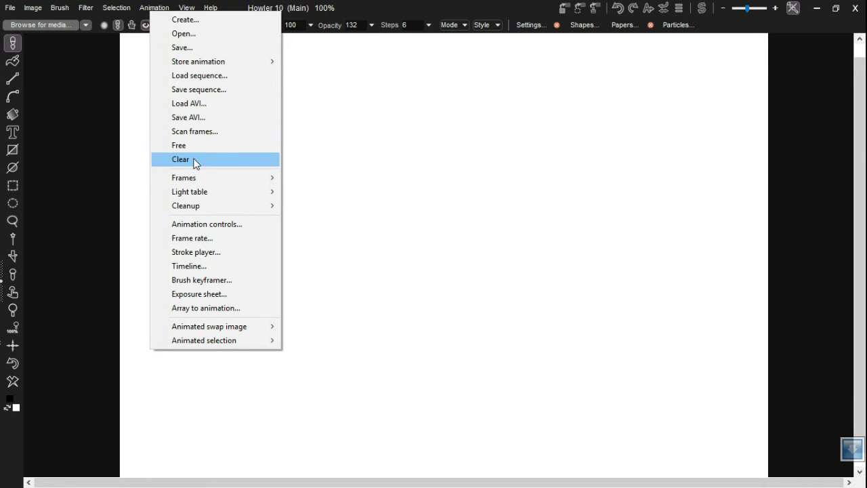
{"action": "mouse_move", "coordinate": [194, 177]}
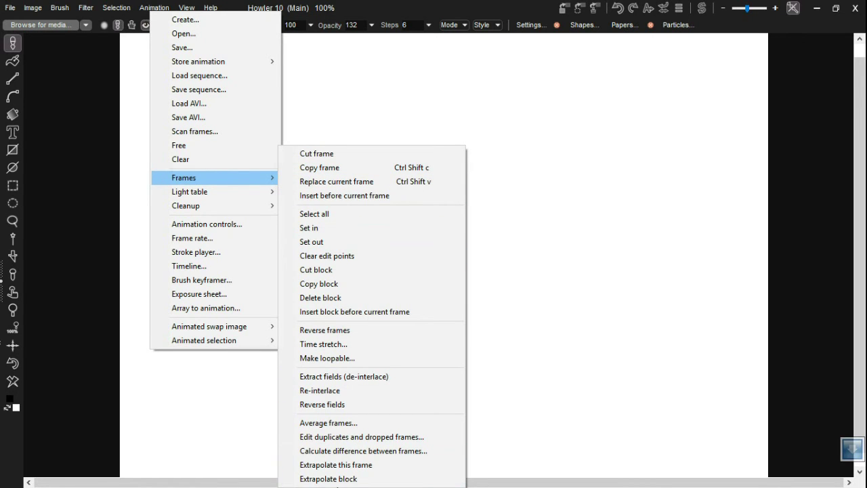
{"action": "left_click", "coordinate": [282, 8]}
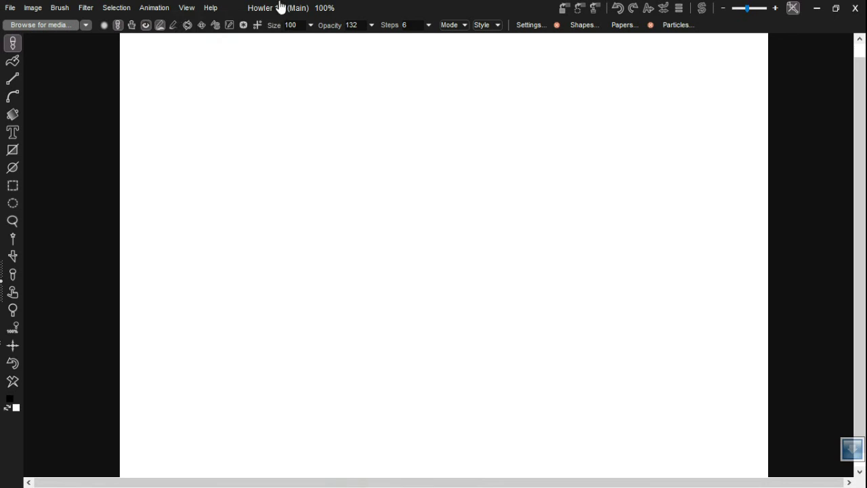
{"action": "left_click", "coordinate": [171, 11]}
{"action": "left_click", "coordinate": [174, 11]}
{"action": "left_click", "coordinate": [174, 12]}
{"action": "left_click", "coordinate": [174, 16]}
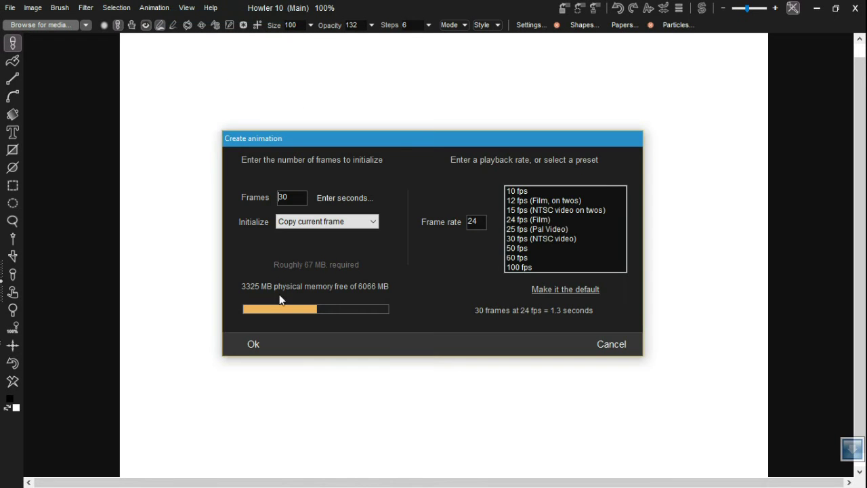
Confirm the 30-frame, 24 fps animation and check frame 2's editing options on the timeline.
{"action": "left_click", "coordinate": [249, 344]}
{"action": "left_click", "coordinate": [349, 51]}
{"action": "right_click", "coordinate": [352, 54]}
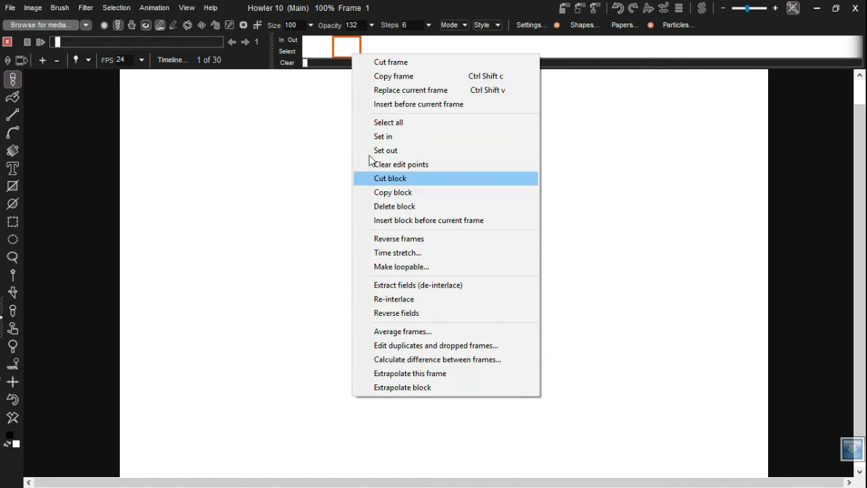
{"action": "left_click", "coordinate": [375, 53]}
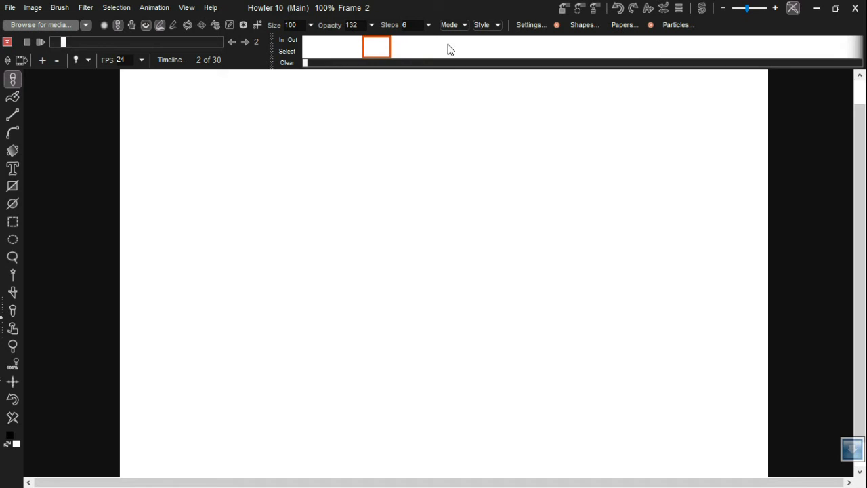
Use Select to mark frames 2 to 5 as a block on the timeline.
{"action": "left_click_drag", "start_coordinate": [390, 49], "coordinate": [506, 42]}
{"action": "left_click", "coordinate": [280, 50]}
{"action": "left_click_drag", "start_coordinate": [360, 49], "coordinate": [468, 51]}
{"action": "right_click", "coordinate": [379, 39]}
{"action": "left_click", "coordinate": [413, 371]}
Browse the Store animation, Cleanup and Light table submenus, then open the Timeline editor.
{"action": "left_click", "coordinate": [158, 8]}
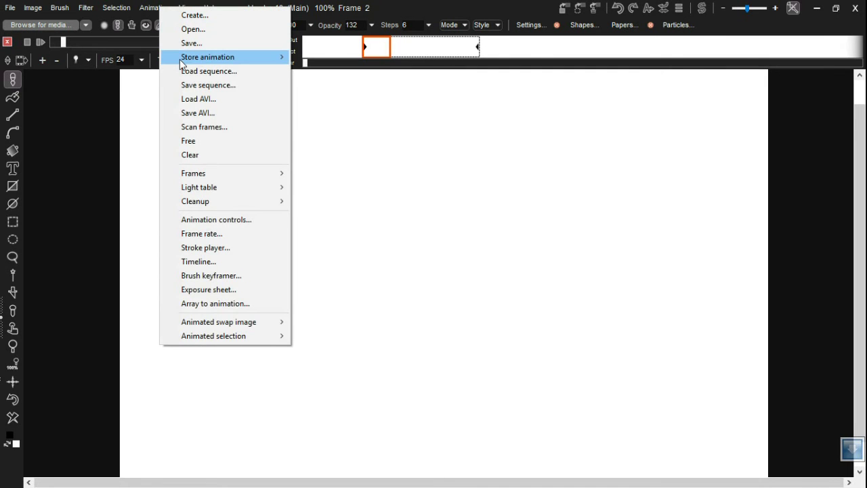
{"action": "mouse_move", "coordinate": [185, 60]}
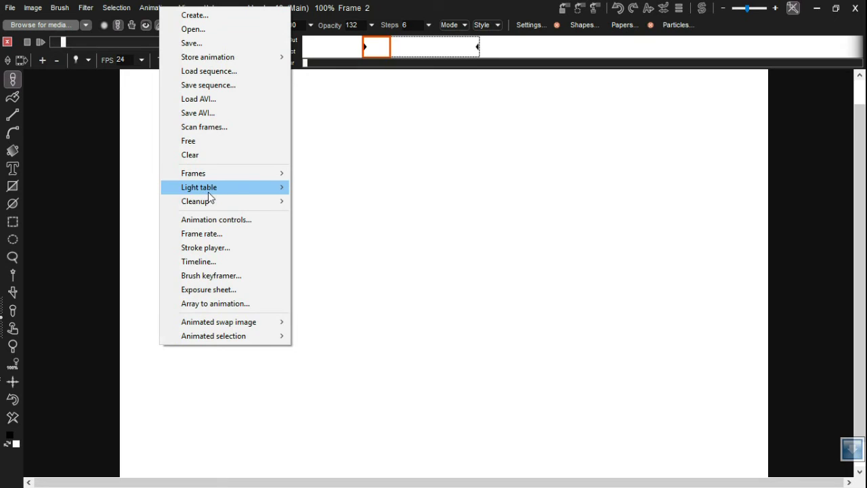
{"action": "mouse_move", "coordinate": [240, 203]}
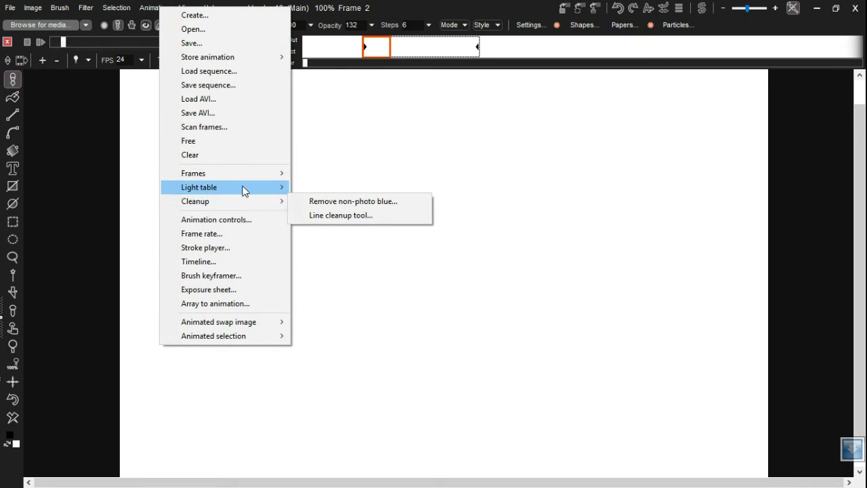
{"action": "mouse_move", "coordinate": [244, 187]}
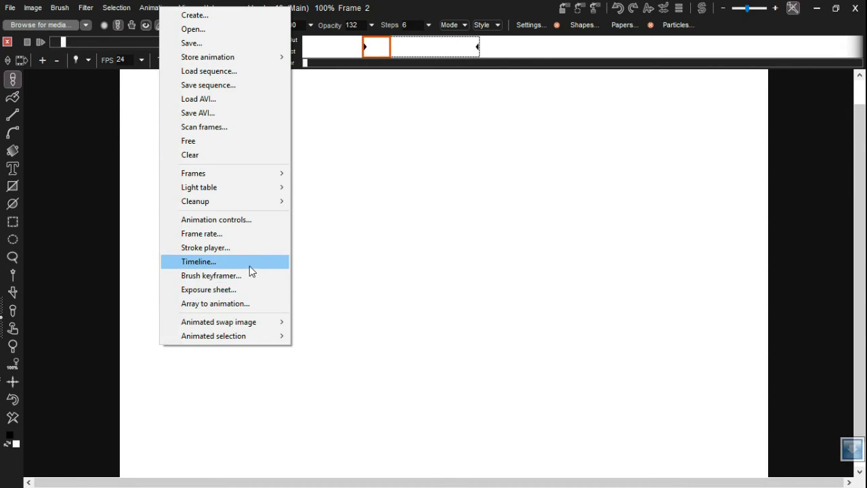
{"action": "left_click", "coordinate": [249, 264]}
Switch the Timeline editor to the Transform filter with Tiled checked, then close it.
{"action": "left_click", "coordinate": [328, 162]}
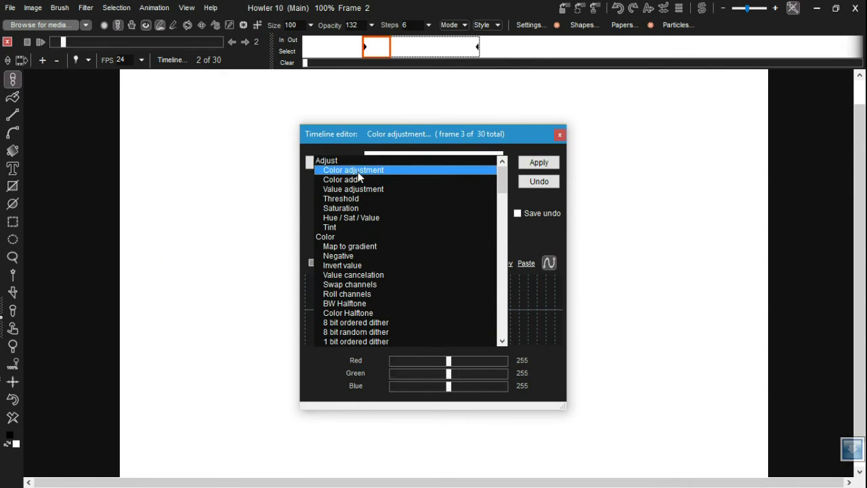
{"action": "left_click_drag", "start_coordinate": [499, 185], "coordinate": [501, 244]}
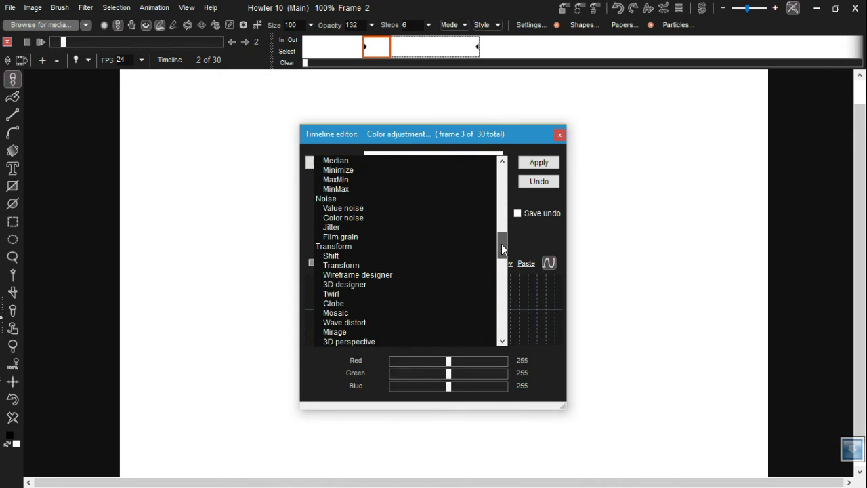
{"action": "left_click", "coordinate": [360, 265]}
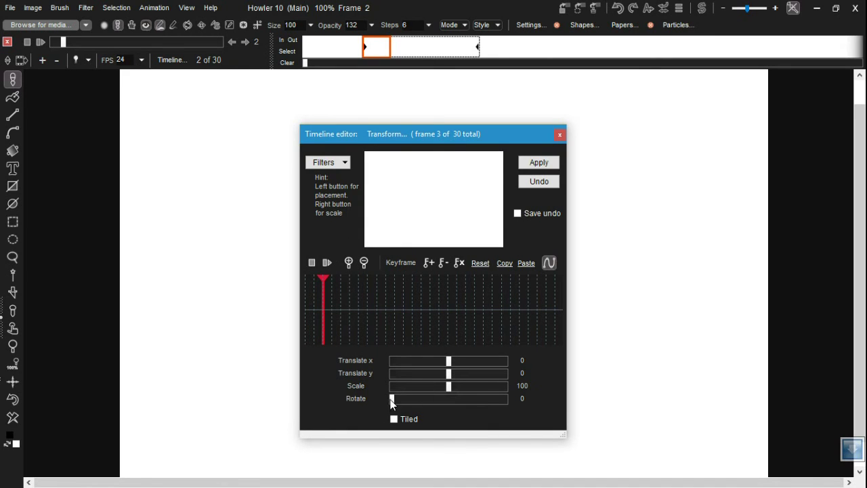
{"action": "left_click", "coordinate": [400, 420]}
{"action": "left_click", "coordinate": [561, 138]}
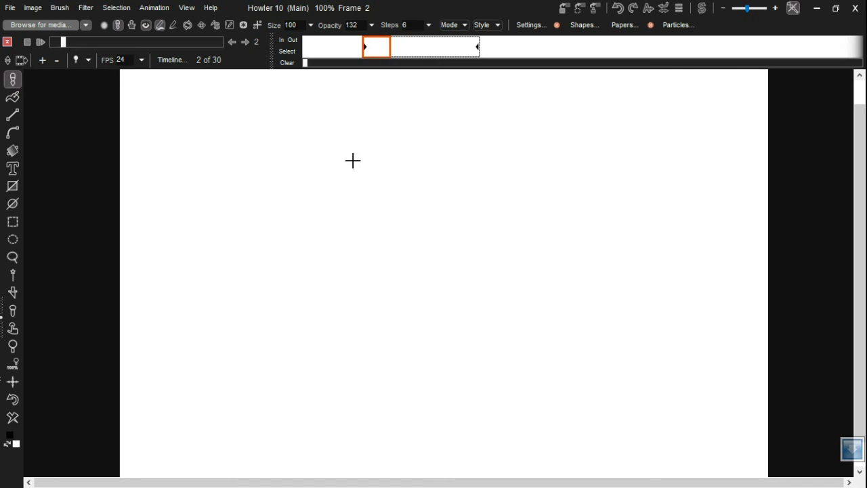
Open the Exposure sheet from the Animation menu and reposition its window near the centre.
{"action": "left_click", "coordinate": [149, 10]}
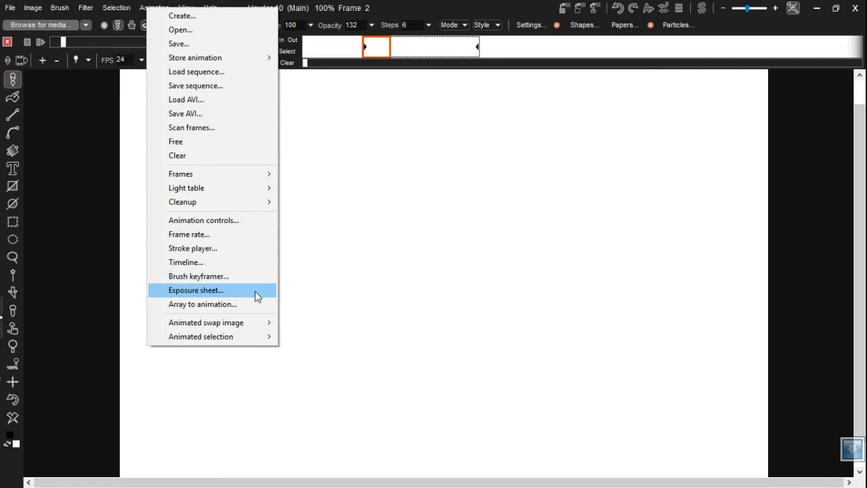
{"action": "left_click", "coordinate": [218, 296]}
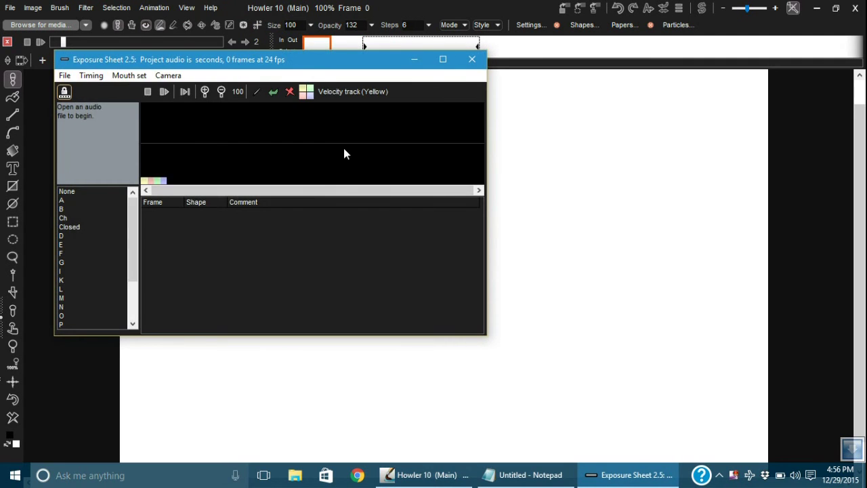
{"action": "left_click_drag", "start_coordinate": [318, 70], "coordinate": [516, 107]}
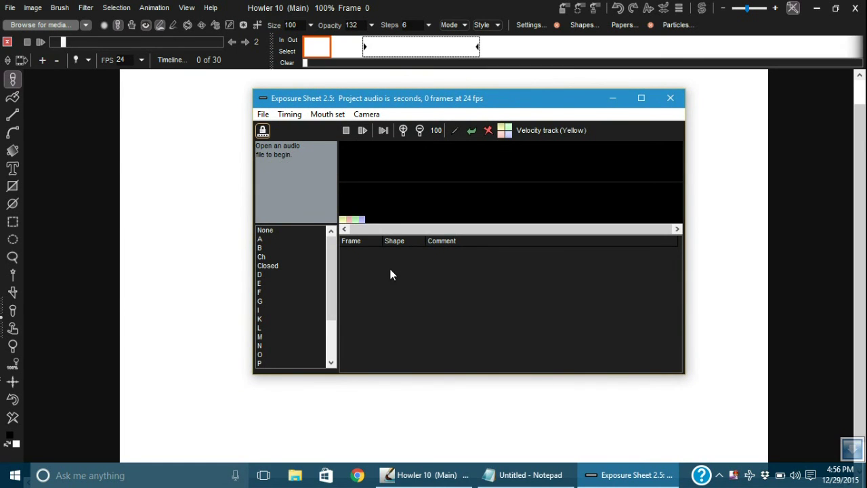
{"action": "left_click_drag", "start_coordinate": [420, 98], "coordinate": [382, 124]}
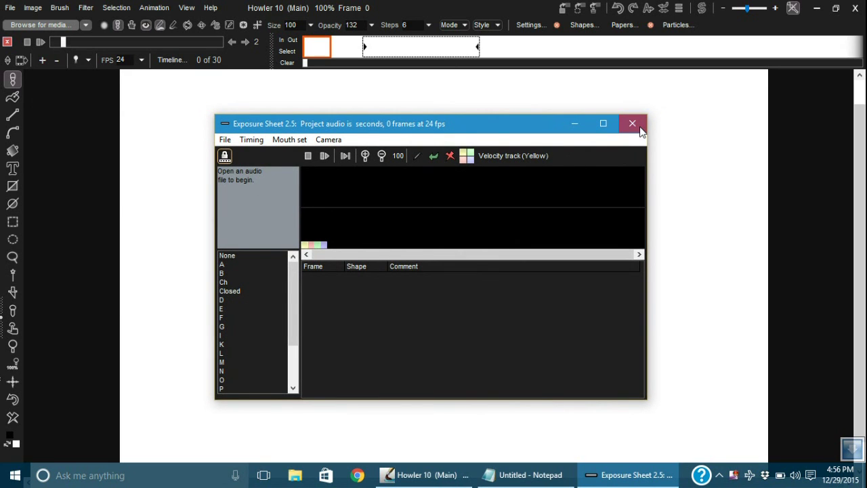
Cancel the Open Wave file dialog, then close the Exposure Sheet window.
{"action": "left_click", "coordinate": [225, 139]}
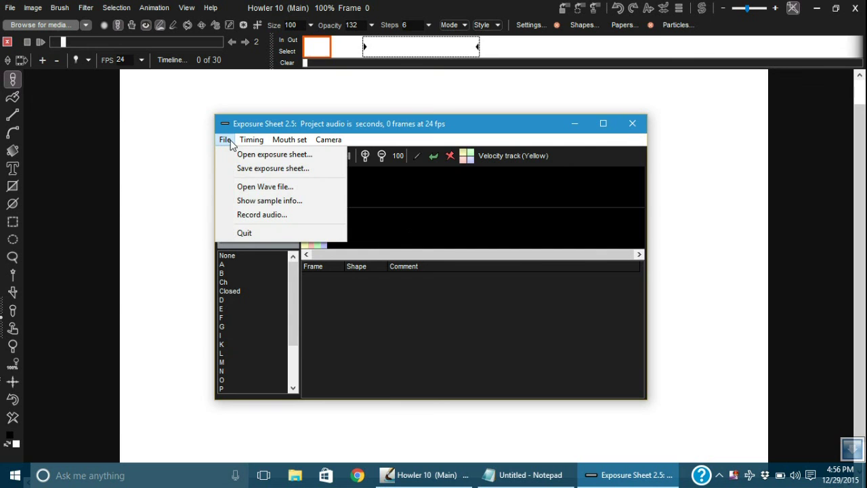
{"action": "left_click", "coordinate": [252, 187]}
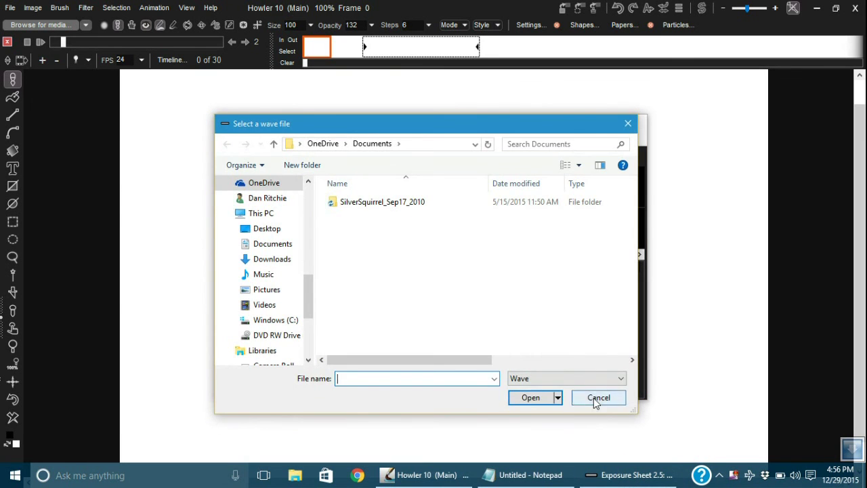
{"action": "left_click", "coordinate": [596, 398]}
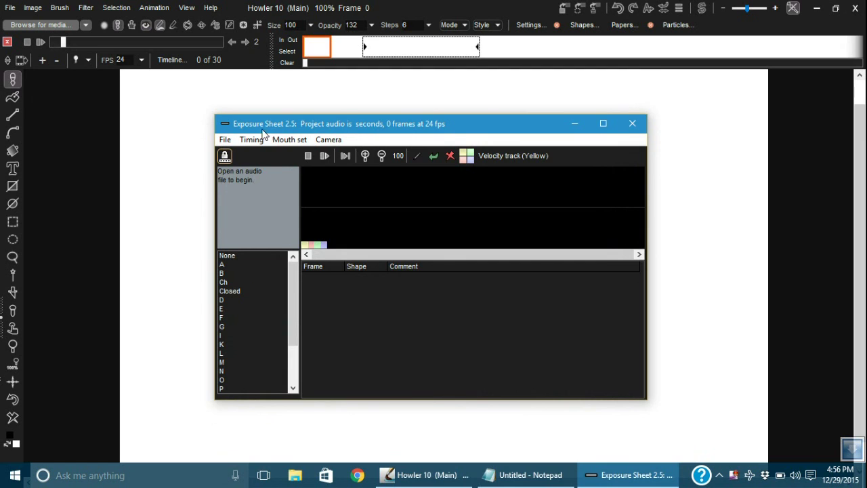
{"action": "left_click_drag", "start_coordinate": [268, 127], "coordinate": [243, 107]}
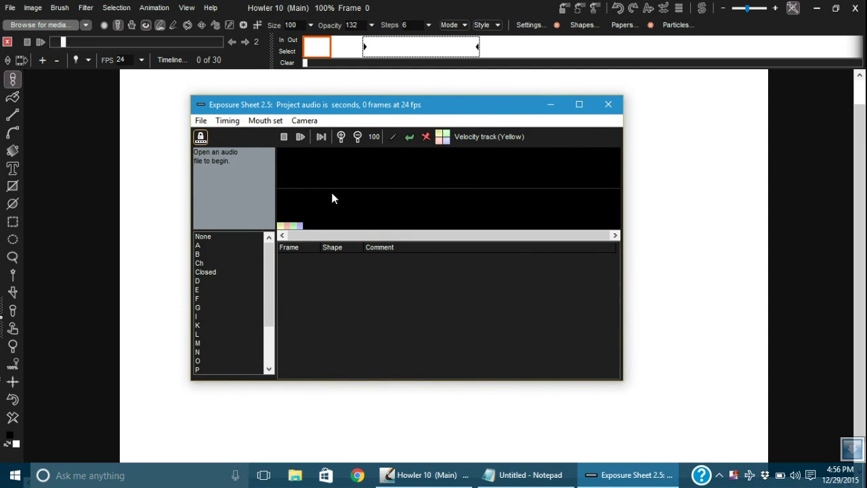
{"action": "left_click", "coordinate": [618, 106]}
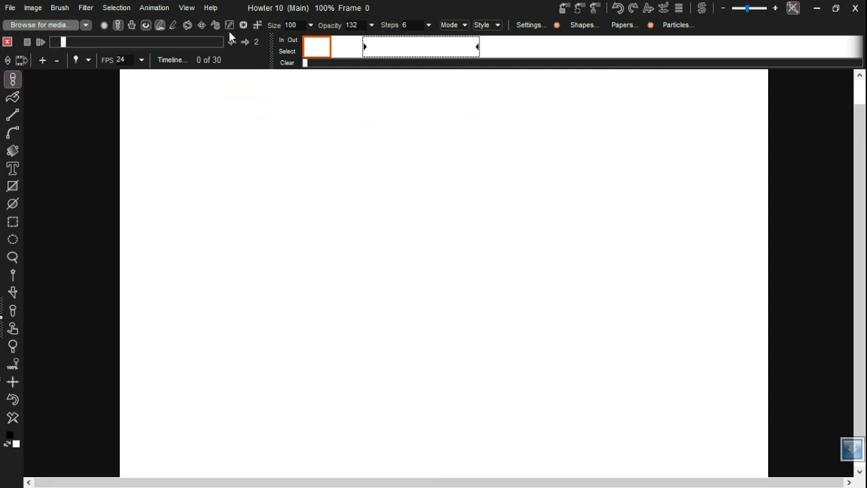
{"action": "left_click", "coordinate": [154, 8]}
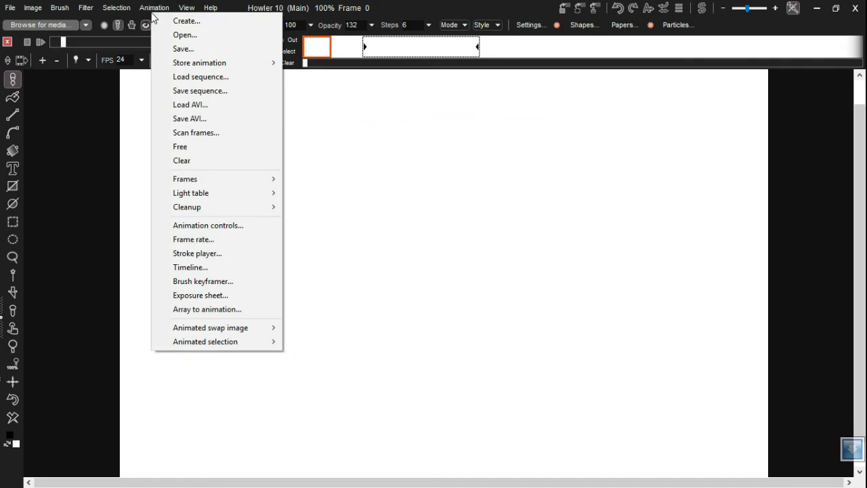
{"action": "left_click", "coordinate": [245, 312]}
{"action": "left_click_drag", "start_coordinate": [444, 187], "coordinate": [434, 194]}
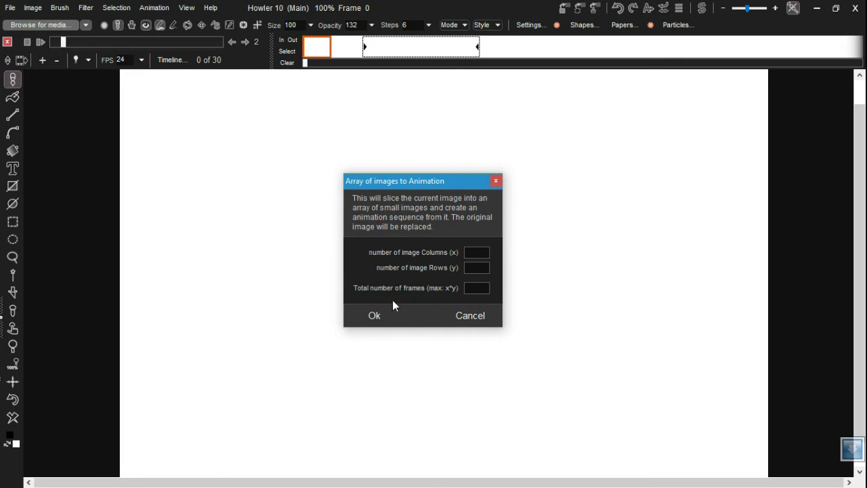
{"action": "left_click", "coordinate": [481, 316]}
{"action": "left_click", "coordinate": [158, 9]}
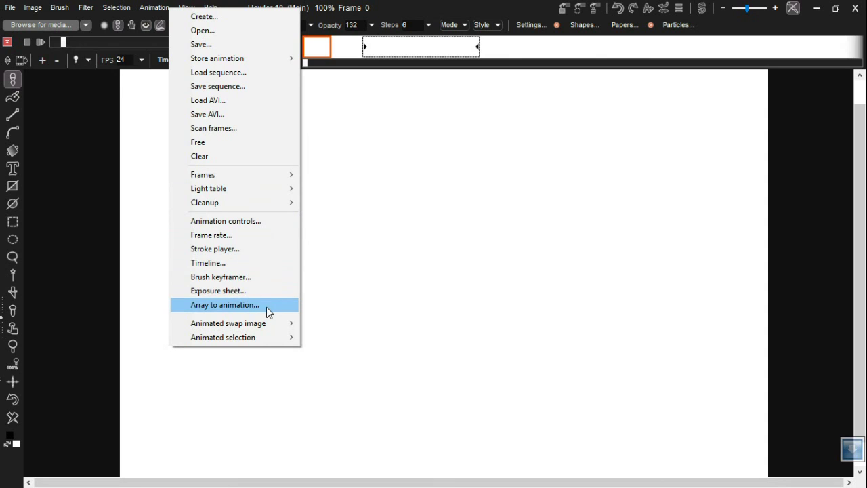
{"action": "mouse_move", "coordinate": [269, 324]}
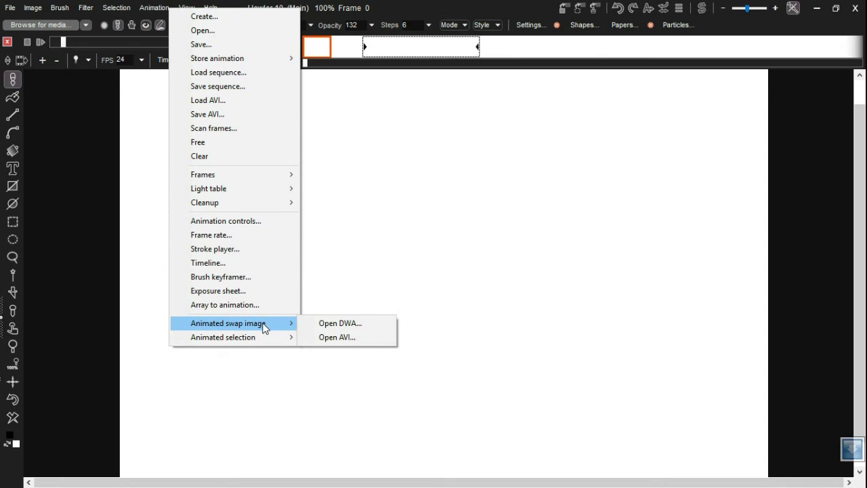
{"action": "left_click", "coordinate": [323, 8]}
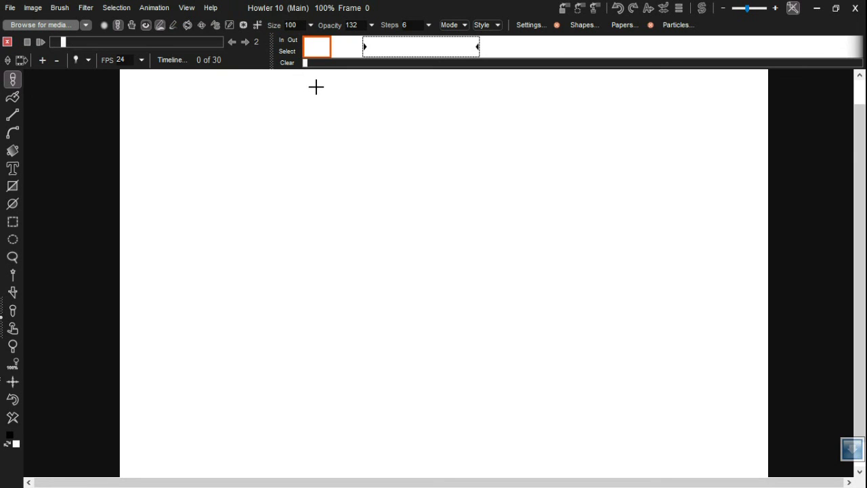